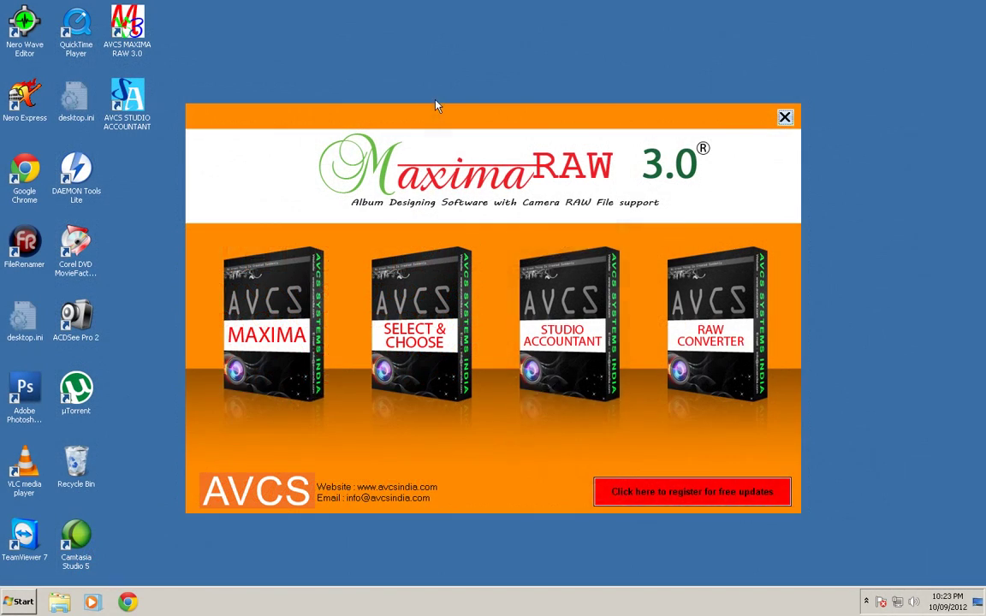
Step: Launch Maxima from the MaximaRAW launcher and move its panel up and left over Photoshop CS3
{"action": "left_click", "coordinate": [292, 325]}
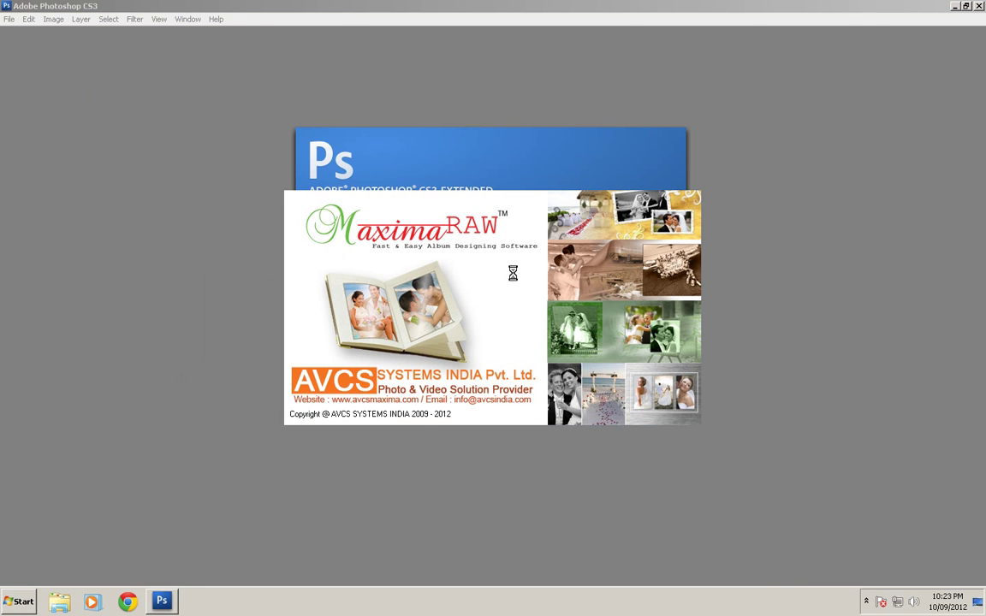
{"action": "mouse_move", "coordinate": [475, 421]}
{"action": "left_mouse_down"}
{"action": "mouse_move", "coordinate": [456, 406]}
{"action": "mouse_move", "coordinate": [462, 411]}
{"action": "mouse_move", "coordinate": [440, 418]}
{"action": "left_mouse_up"}
{"action": "left_click", "coordinate": [379, 424]}
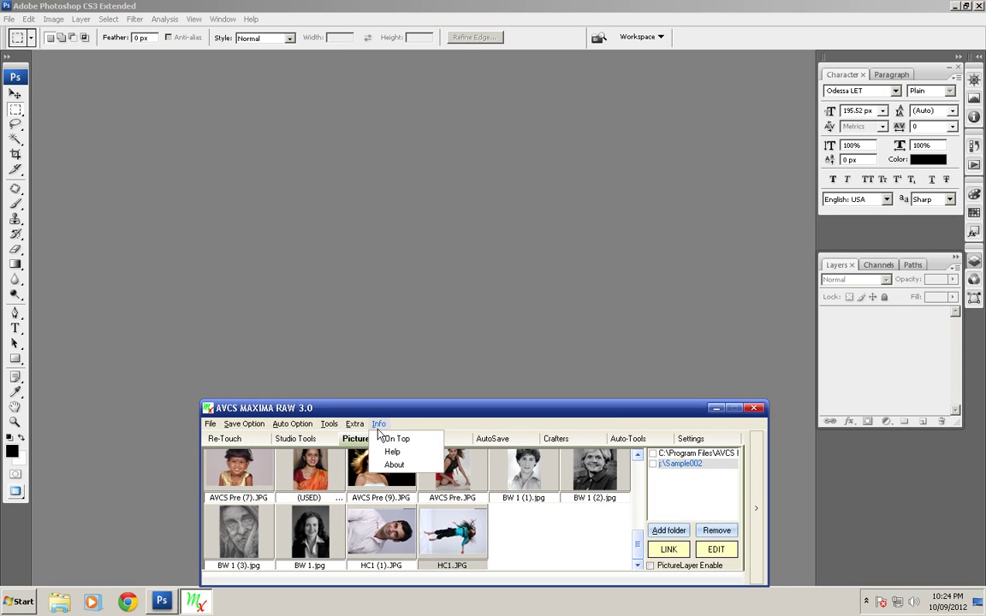
{"action": "left_click", "coordinate": [419, 439]}
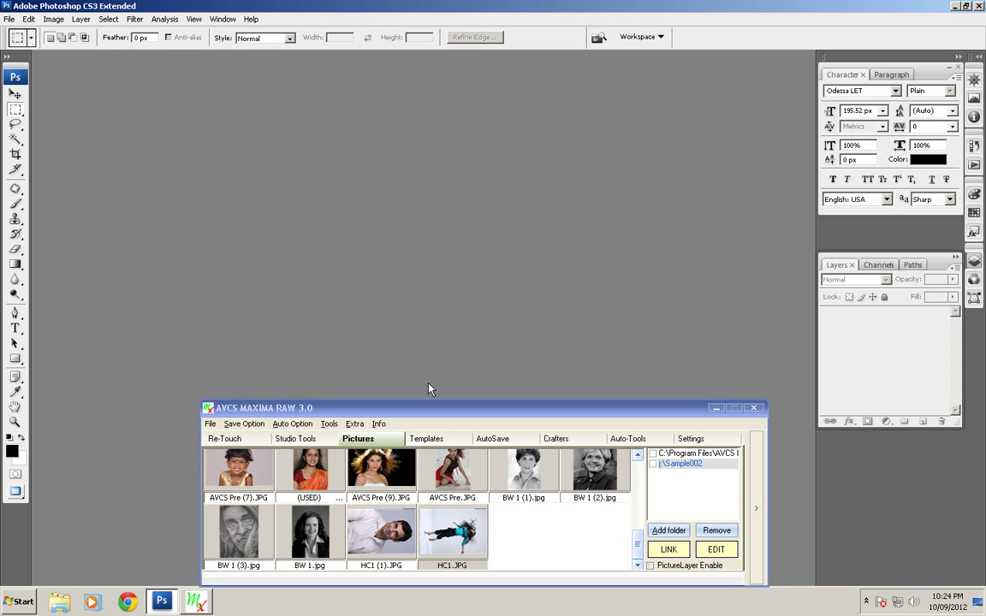
{"action": "left_click", "coordinate": [379, 423]}
{"action": "left_click", "coordinate": [368, 379]}
{"action": "left_click", "coordinate": [429, 361]}
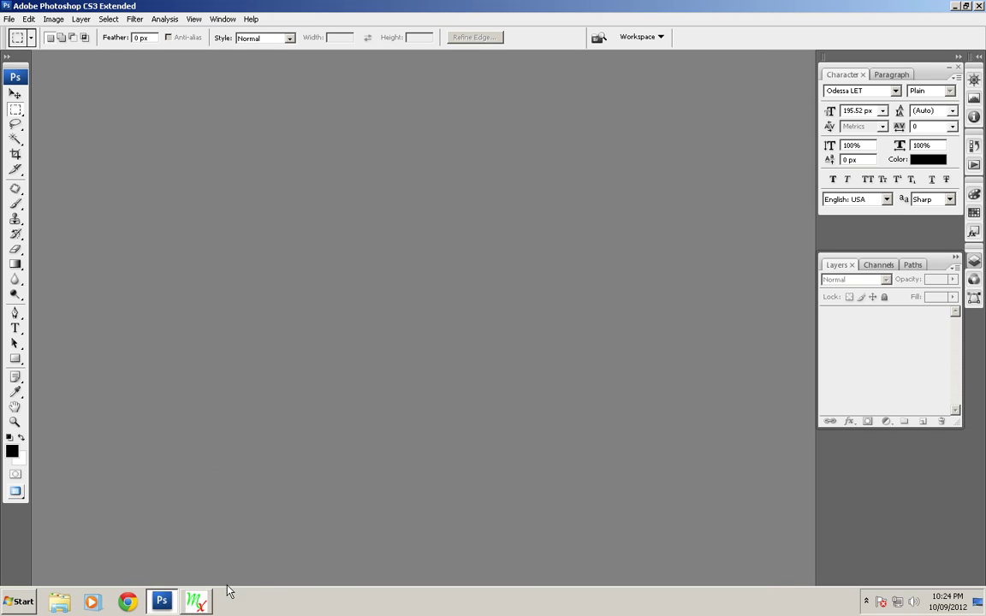
{"action": "left_click", "coordinate": [197, 601]}
{"action": "left_click", "coordinate": [300, 339]}
{"action": "left_click", "coordinate": [208, 602]}
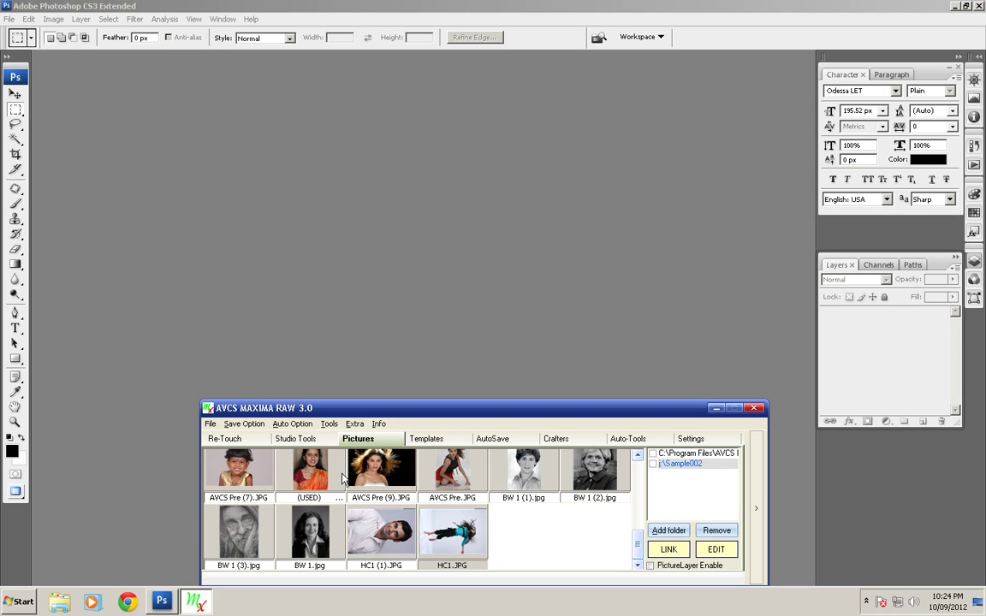
{"action": "left_click", "coordinate": [379, 423]}
{"action": "left_click", "coordinate": [390, 459]}
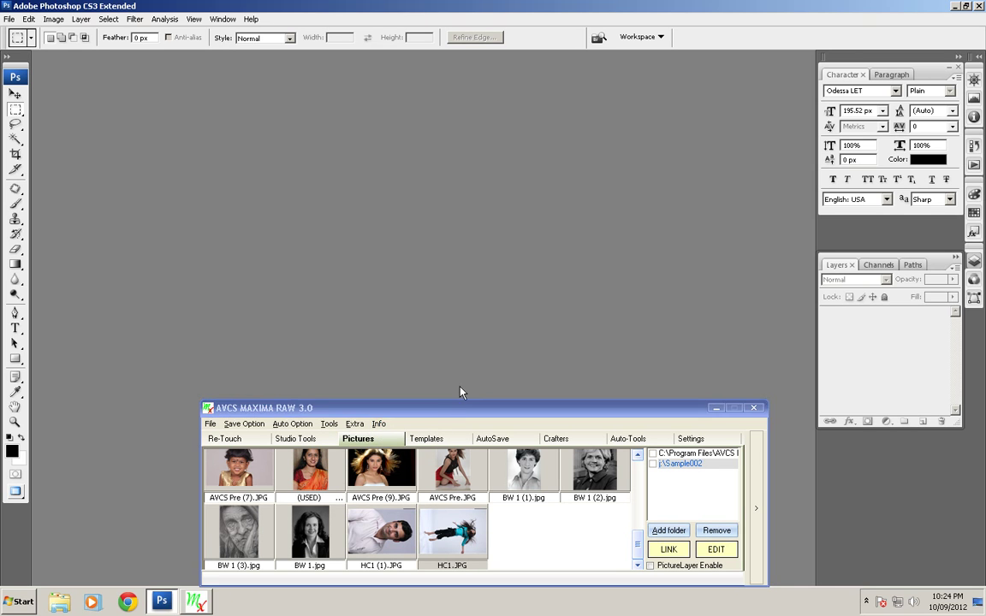
{"action": "left_click", "coordinate": [475, 357]}
{"action": "left_click", "coordinate": [462, 418]}
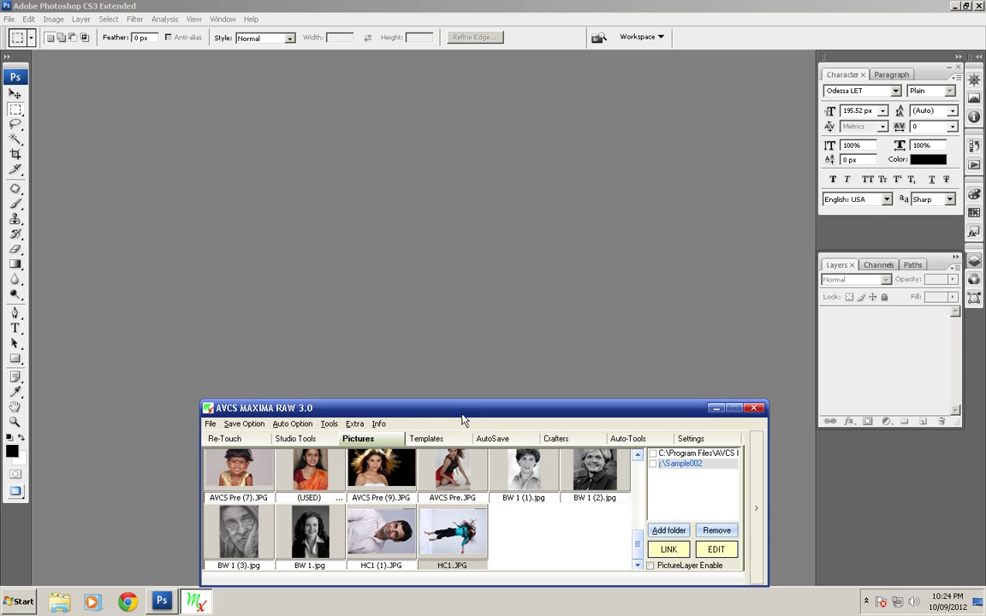
{"action": "left_click_drag", "start_coordinate": [461, 415], "coordinate": [461, 408]}
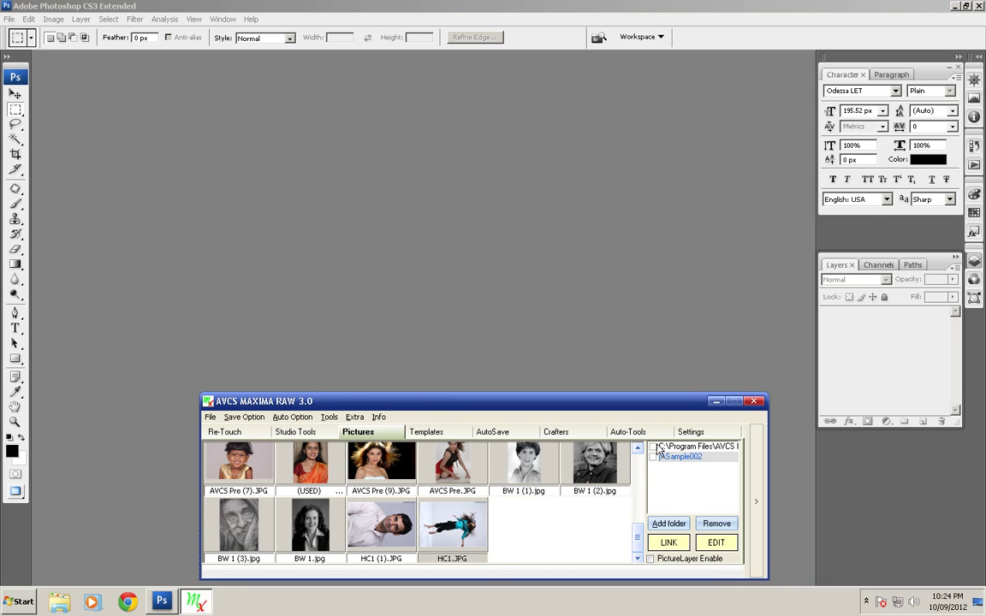
Step: Start adding a picture folder and browse the j: BACKUP drive's AVCS-WeddingGalleria and Project FX7 folders
{"action": "left_click", "coordinate": [671, 522]}
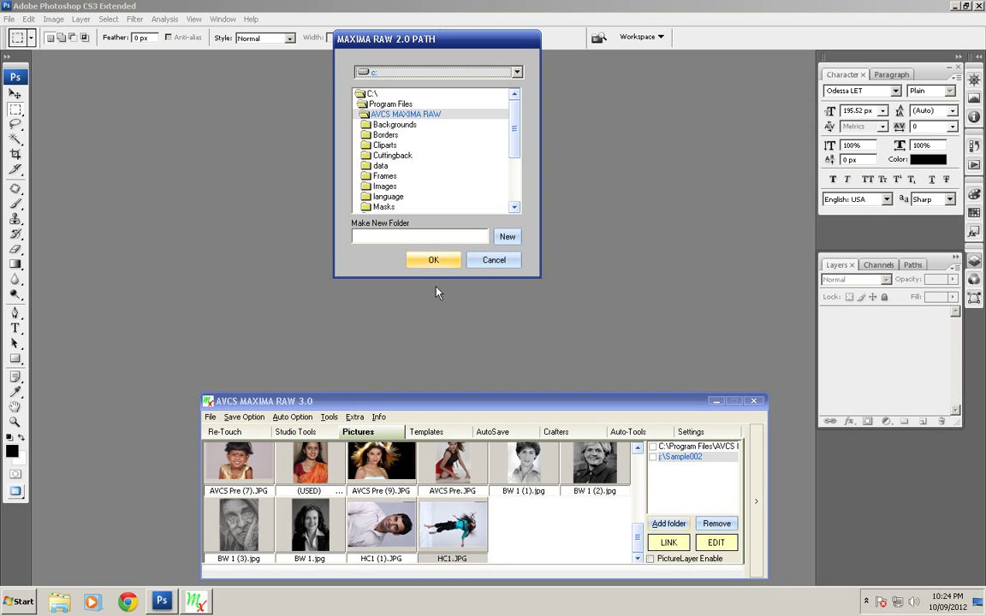
{"action": "left_click", "coordinate": [381, 72]}
{"action": "left_click", "coordinate": [387, 147]}
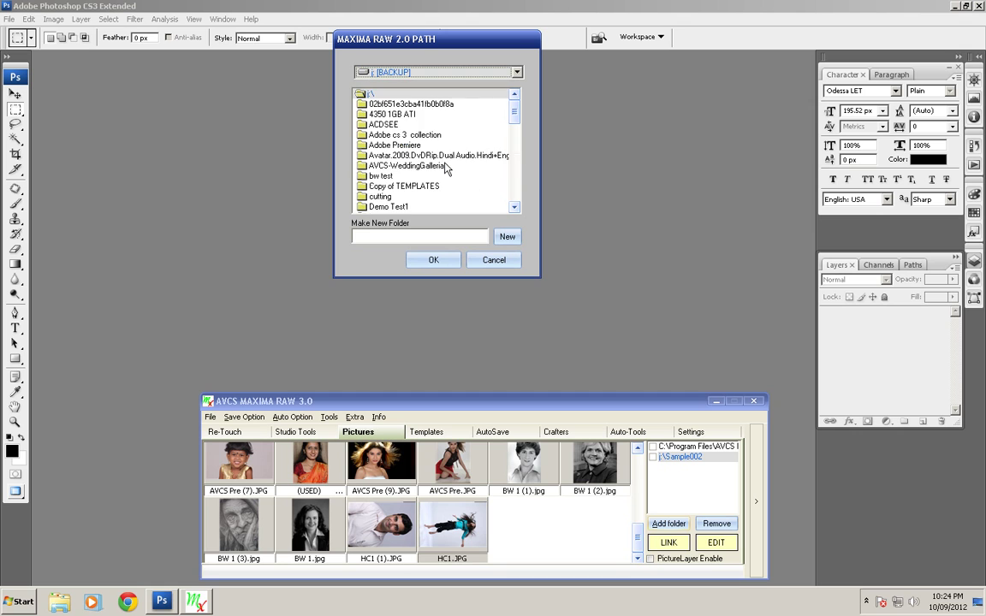
{"action": "left_click", "coordinate": [444, 166]}
{"action": "scroll", "coordinate": [428, 180], "scroll_direction": "down", "scroll_amount": 5}
{"action": "left_click", "coordinate": [412, 186]}
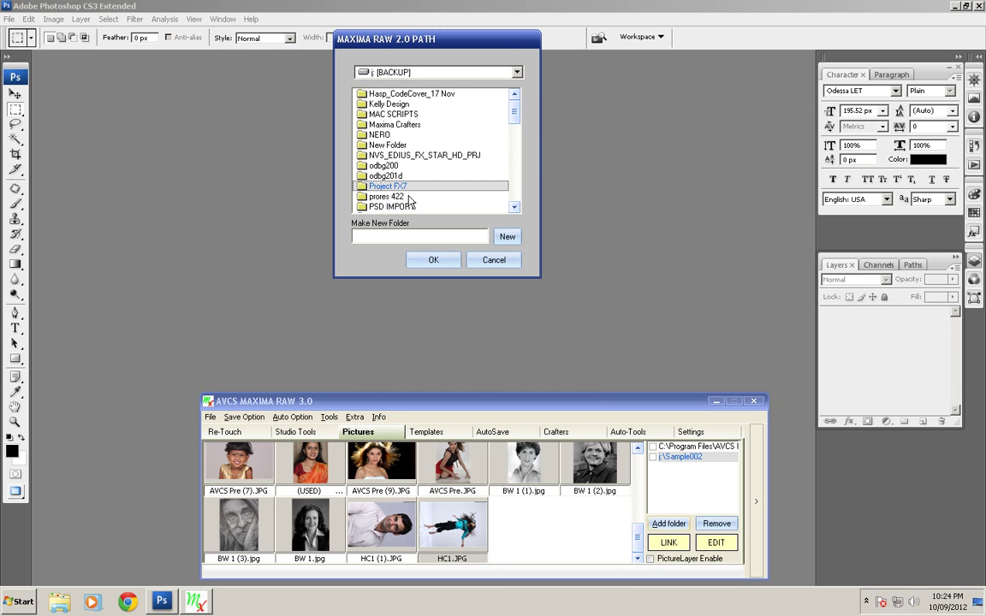
{"action": "left_click", "coordinate": [408, 196]}
Step: Switch to the e: drive and select the Final subfolder under Portfolio > Day 5
{"action": "left_click", "coordinate": [393, 74]}
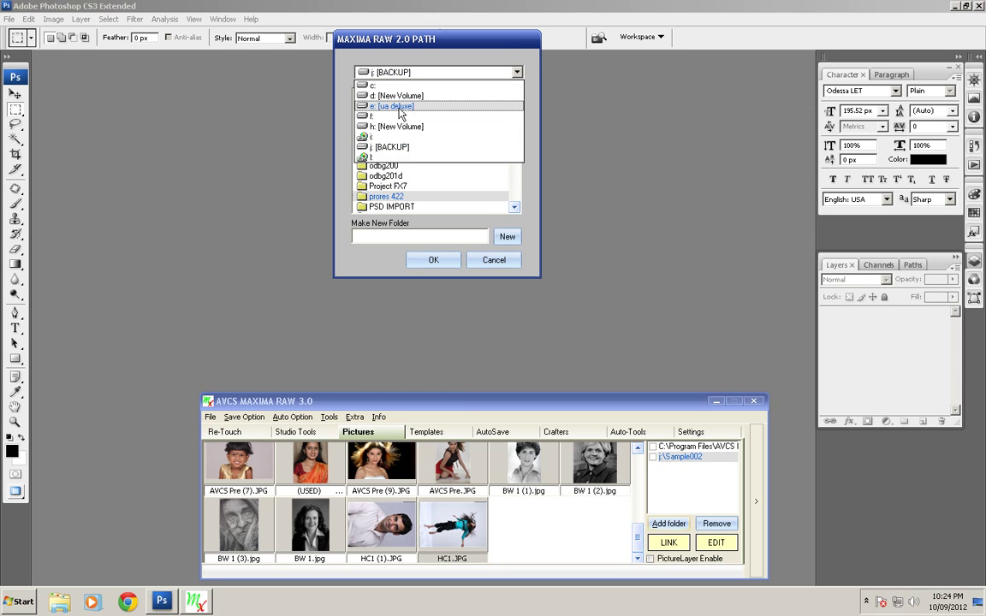
{"action": "left_click", "coordinate": [389, 106]}
{"action": "left_click_drag", "start_coordinate": [514, 98], "coordinate": [516, 154]}
{"action": "scroll", "coordinate": [516, 154], "scroll_direction": "down", "scroll_amount": 7}
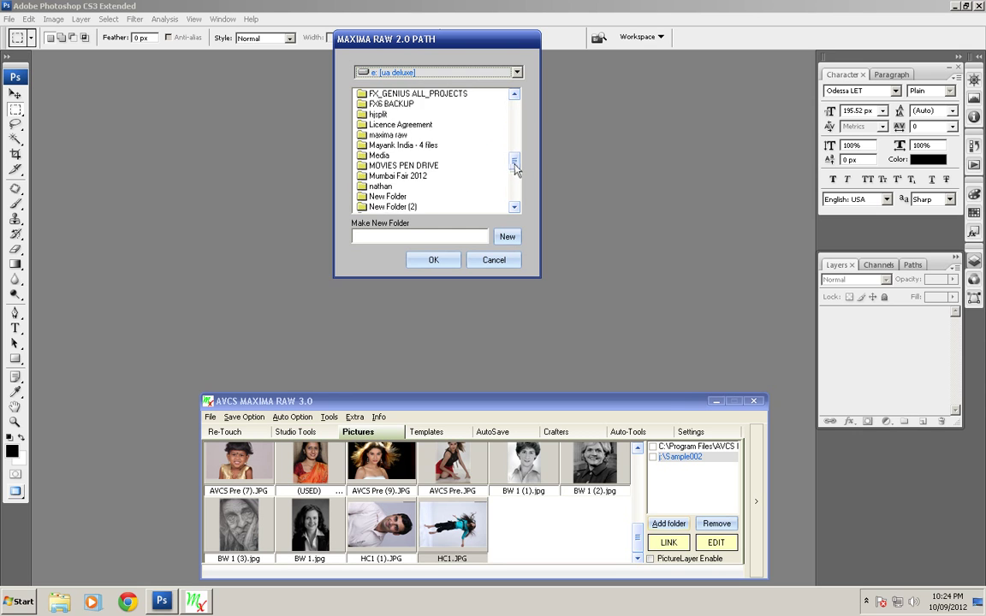
{"action": "left_click", "coordinate": [382, 167]}
{"action": "double_click", "coordinate": [382, 167]}
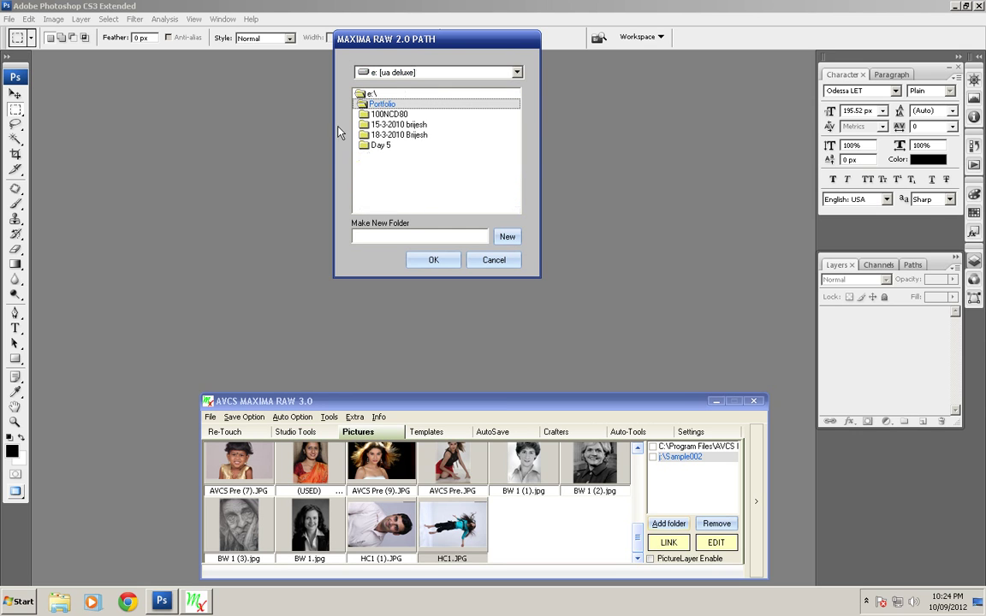
{"action": "left_click", "coordinate": [386, 116]}
{"action": "left_click", "coordinate": [413, 135]}
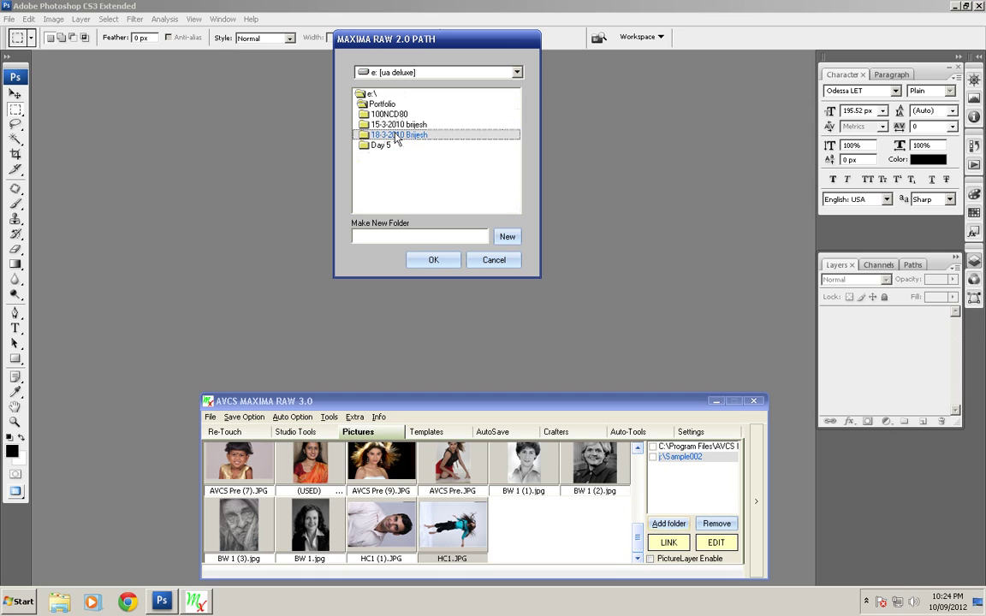
{"action": "double_click", "coordinate": [383, 146]}
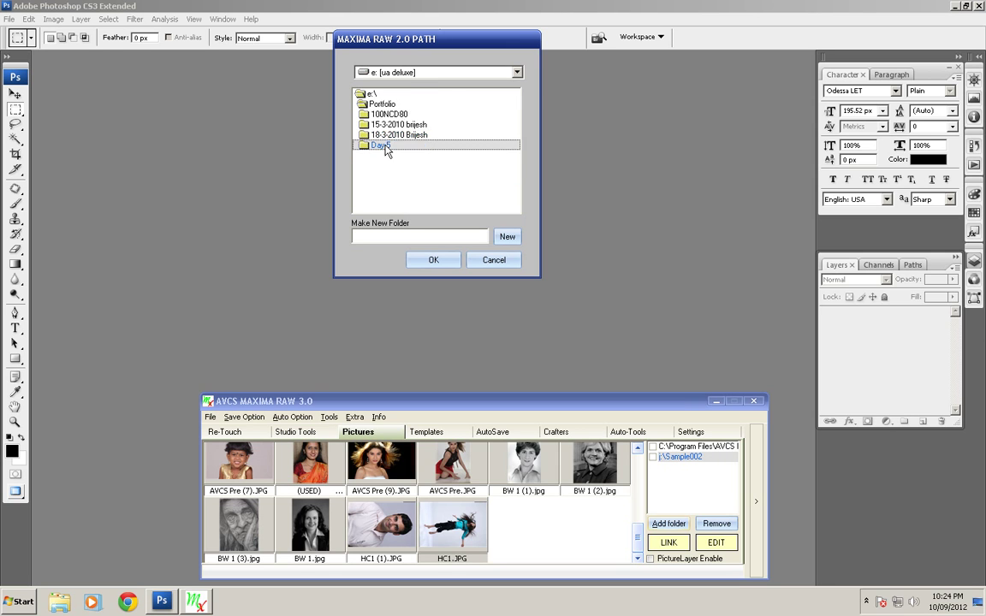
{"action": "left_click", "coordinate": [387, 125]}
Step: Confirm Final as the new picture folder and load its photos
{"action": "left_click", "coordinate": [437, 260]}
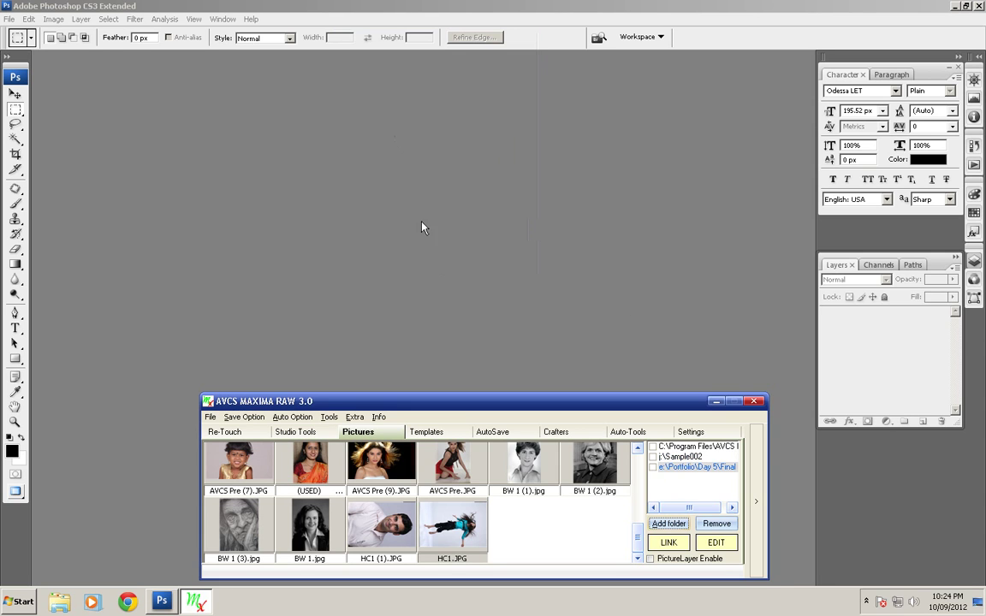
{"action": "left_click", "coordinate": [652, 468]}
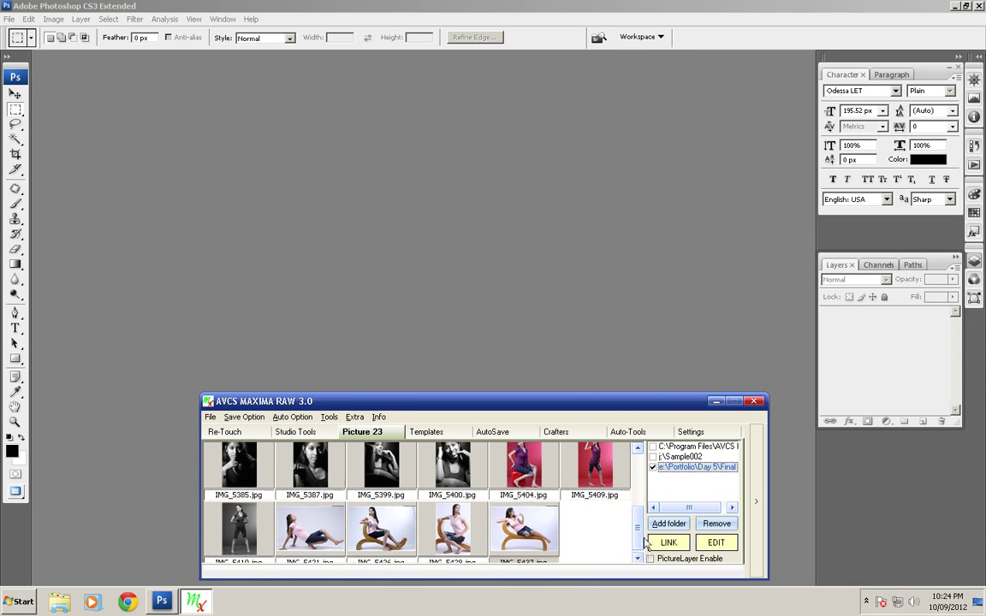
{"action": "left_click_drag", "start_coordinate": [643, 544], "coordinate": [642, 486]}
Step: Compare the Sample002 and Program Files AVCS pictures, then return to the Day 5 Final photos
{"action": "left_click", "coordinate": [653, 457]}
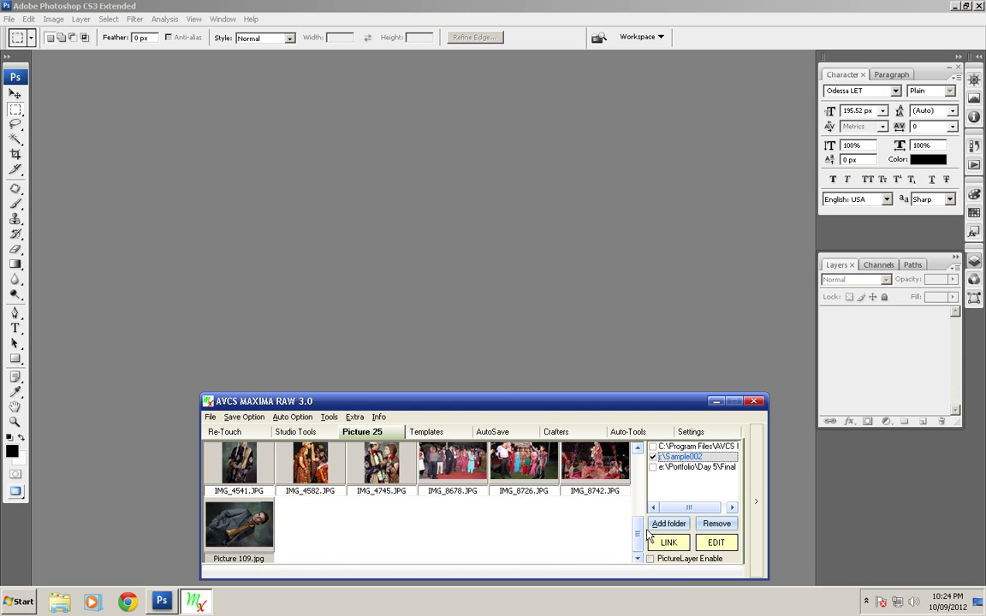
{"action": "left_click", "coordinate": [652, 447]}
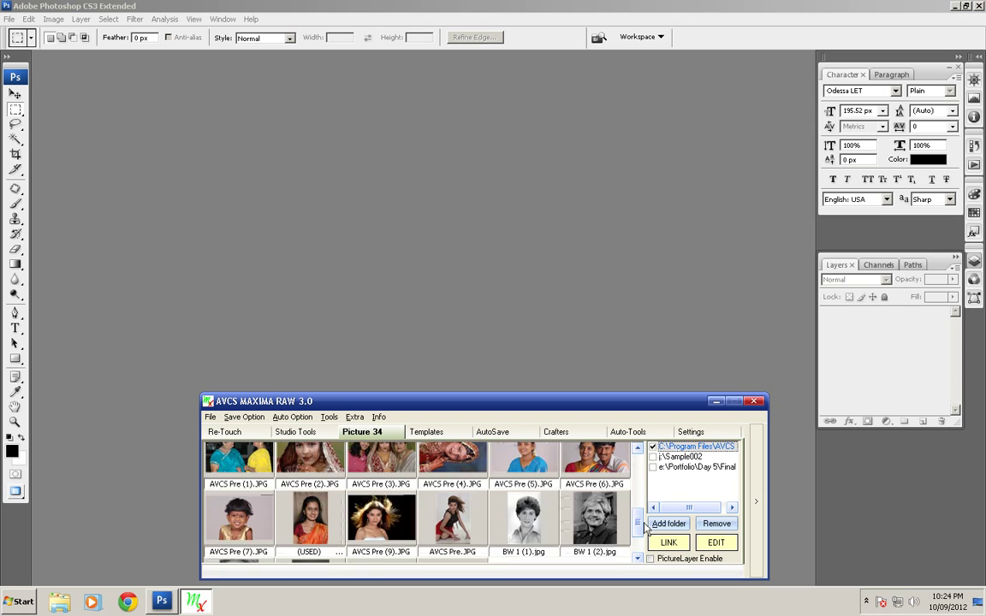
{"action": "left_click", "coordinate": [653, 457]}
{"action": "left_click", "coordinate": [653, 467]}
{"action": "scroll", "coordinate": [642, 518], "scroll_direction": "down", "scroll_amount": 5}
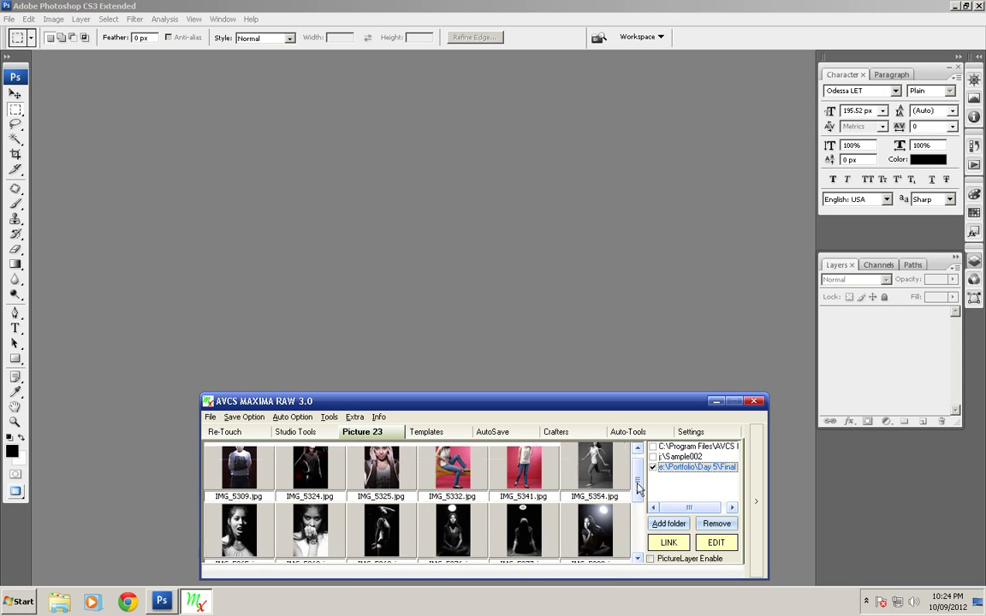
{"action": "left_click_drag", "start_coordinate": [642, 519], "coordinate": [642, 467]}
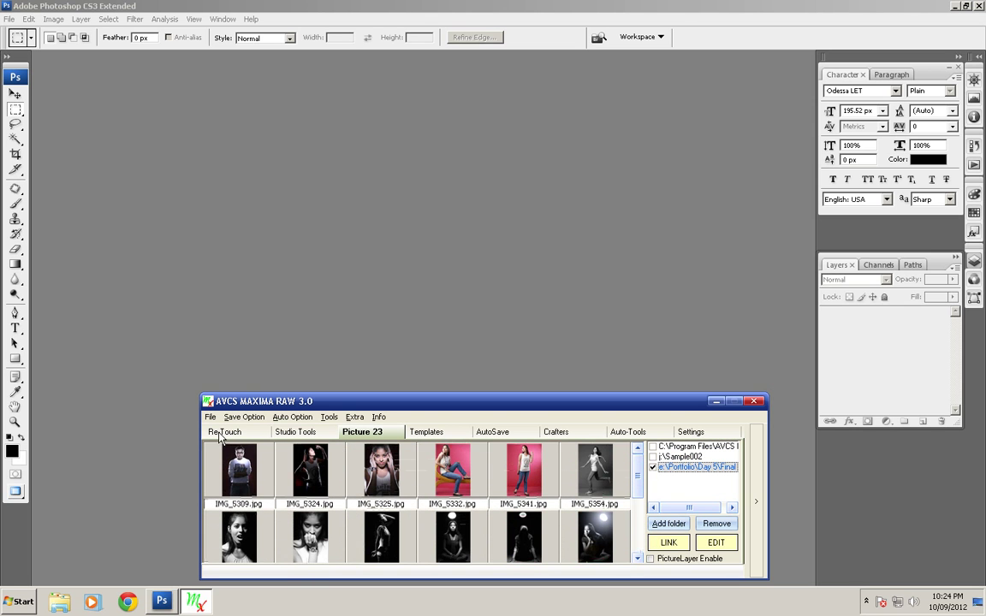
Step: Show the Re-Touch tab with Spotting, Face Glow, Monotone and colour swatch options
{"action": "left_click", "coordinate": [222, 432]}
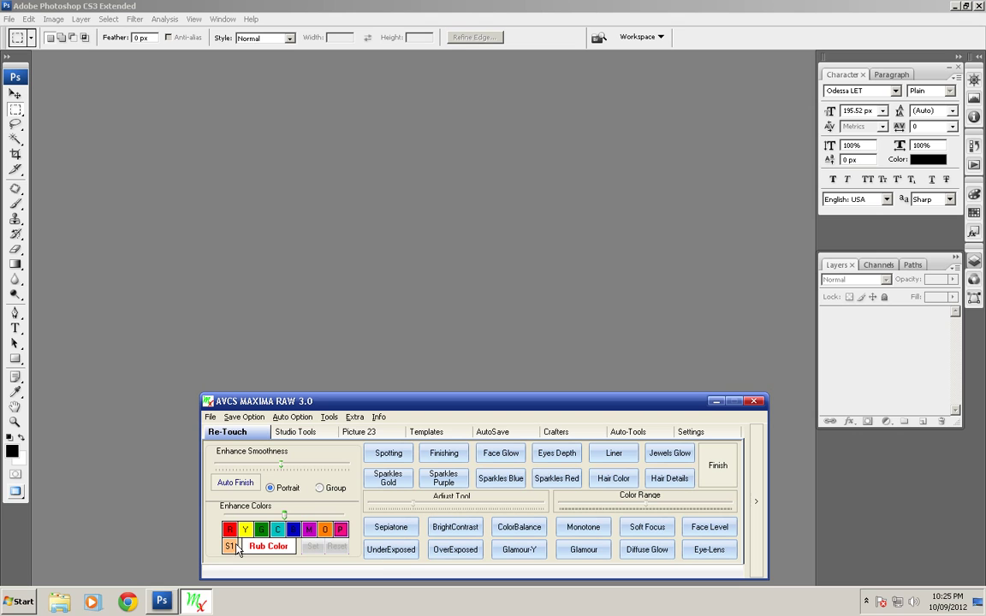
Step: Open Studio Tools and page through the tone and lighting effect presets
{"action": "left_click", "coordinate": [296, 432]}
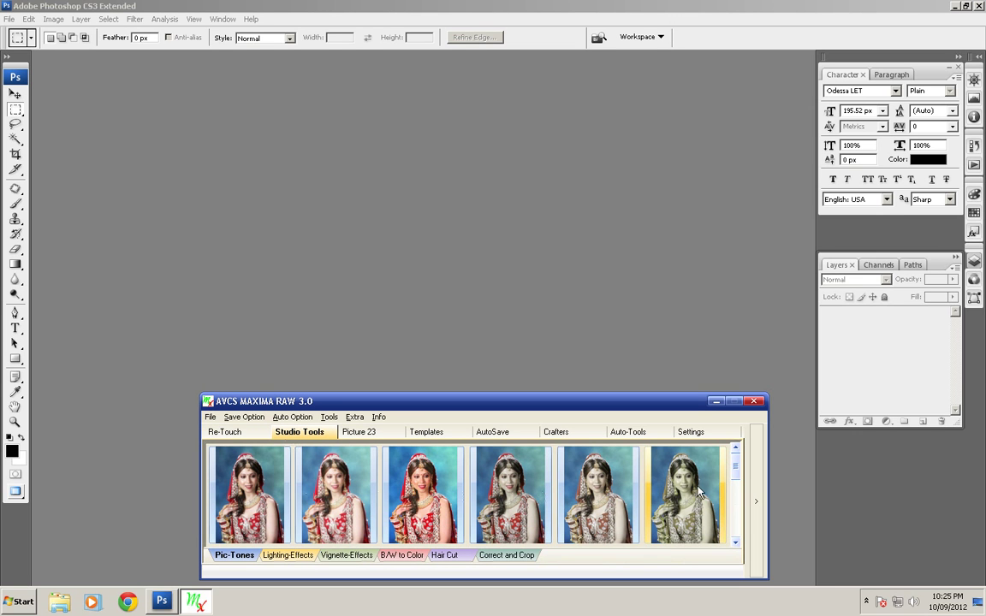
{"action": "left_click", "coordinate": [734, 542]}
{"action": "left_click", "coordinate": [735, 541]}
{"action": "left_click", "coordinate": [276, 556]}
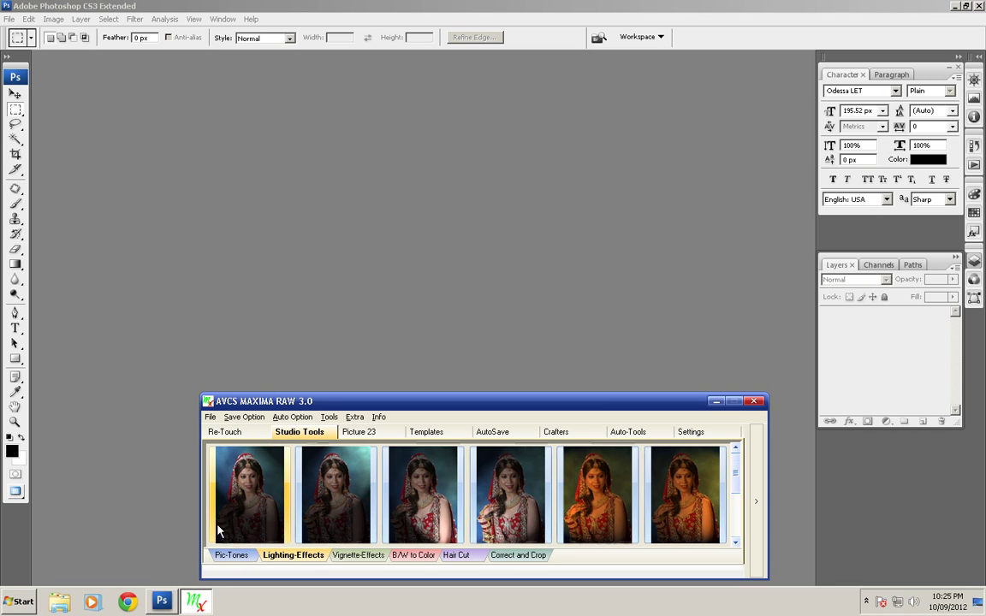
{"action": "left_click", "coordinate": [734, 541]}
{"action": "left_click", "coordinate": [734, 542]}
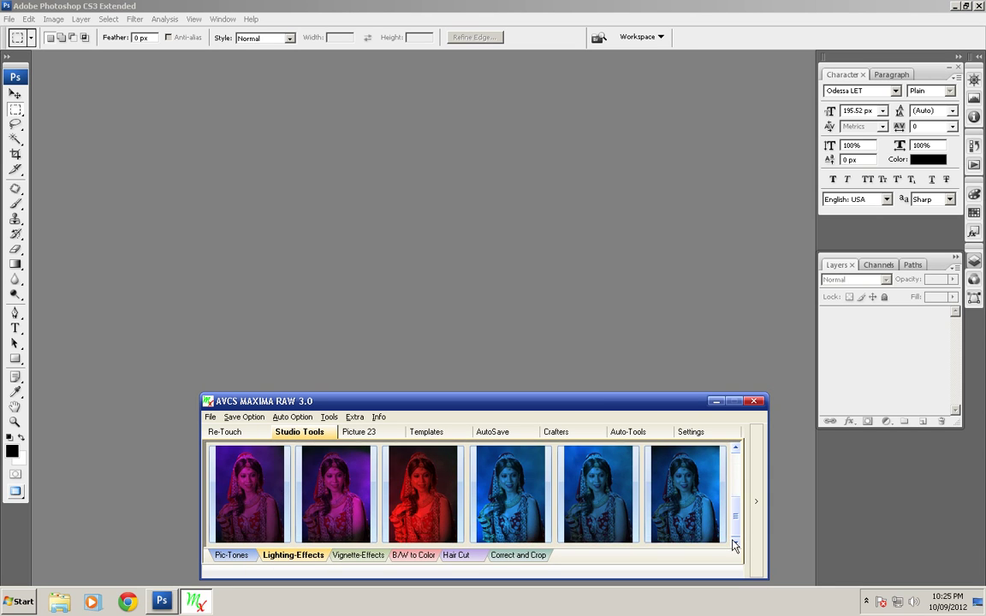
{"action": "left_click_drag", "start_coordinate": [734, 518], "coordinate": [734, 486]}
Step: Browse the vignette effects, then show the B/W to Color face-step and colour tools
{"action": "left_click", "coordinate": [364, 555]}
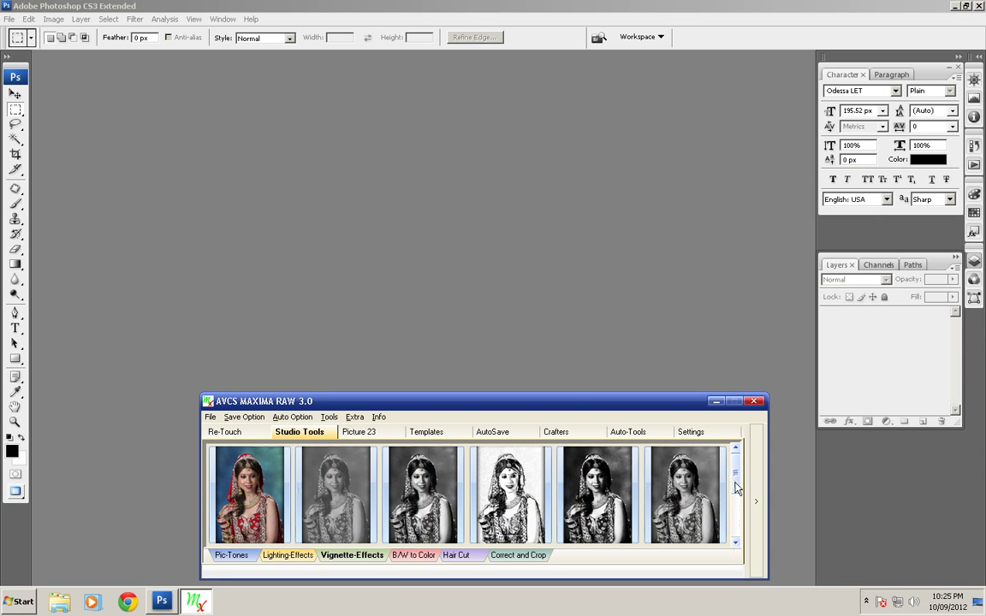
{"action": "left_click", "coordinate": [735, 543]}
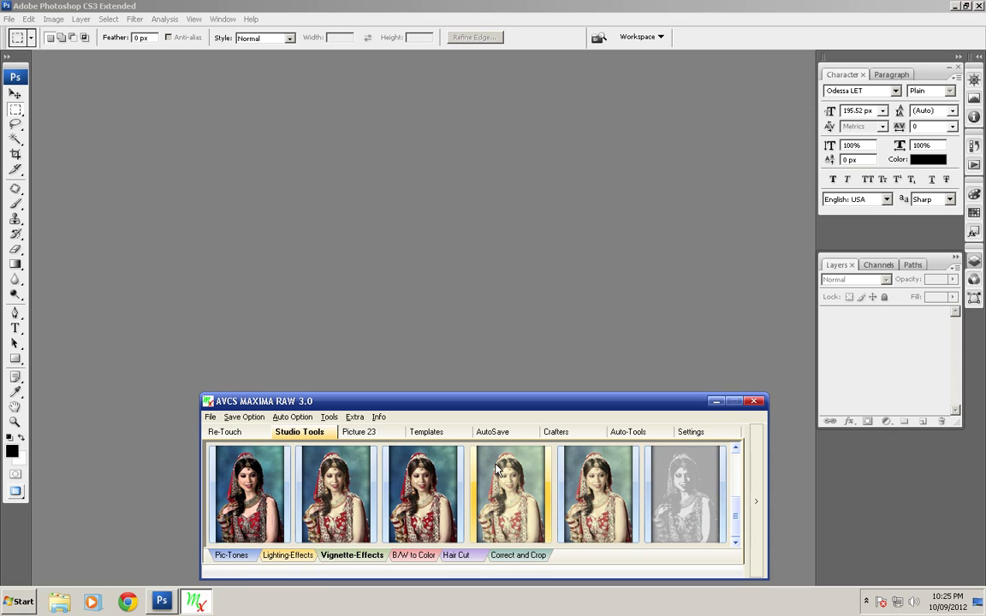
{"action": "left_click", "coordinate": [411, 554]}
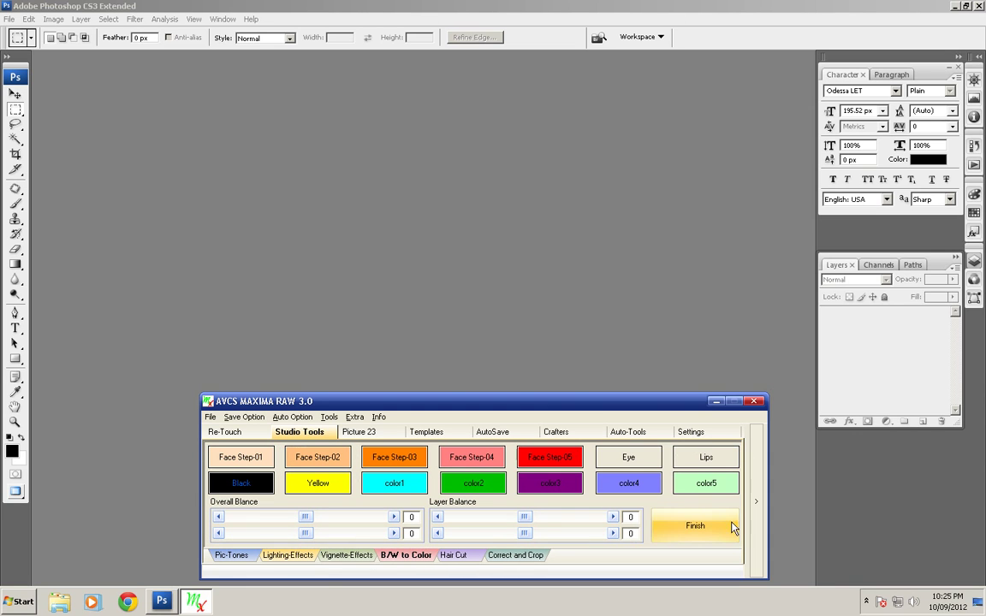
Step: Show the Hair Cut options and page through the available backgrounds
{"action": "left_click", "coordinate": [465, 557]}
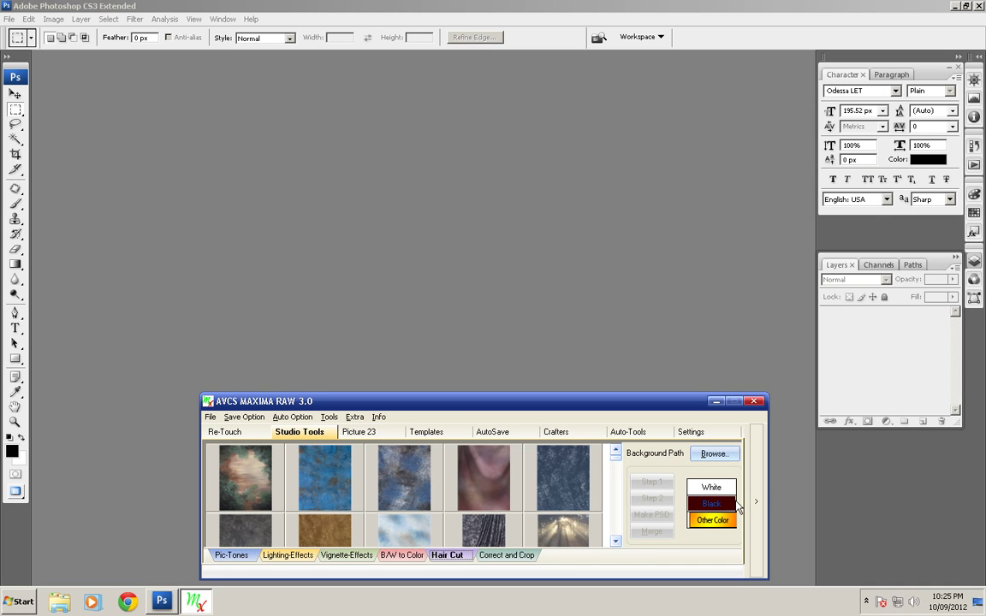
{"action": "left_click", "coordinate": [615, 541]}
{"action": "left_click", "coordinate": [615, 541]}
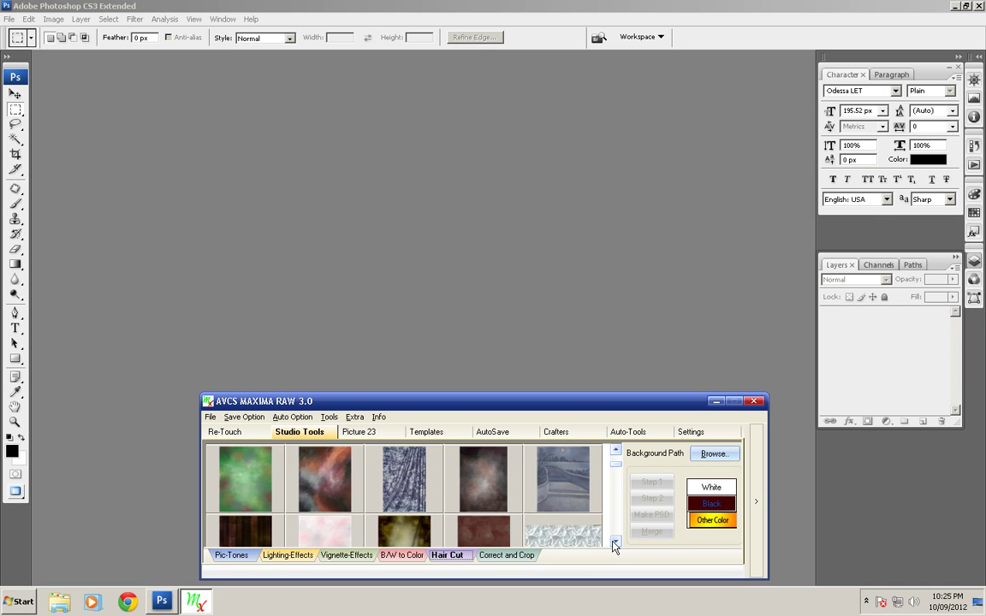
{"action": "left_click", "coordinate": [615, 541]}
{"action": "left_click", "coordinate": [615, 540]}
{"action": "left_click", "coordinate": [615, 541]}
{"action": "left_click", "coordinate": [615, 541]}
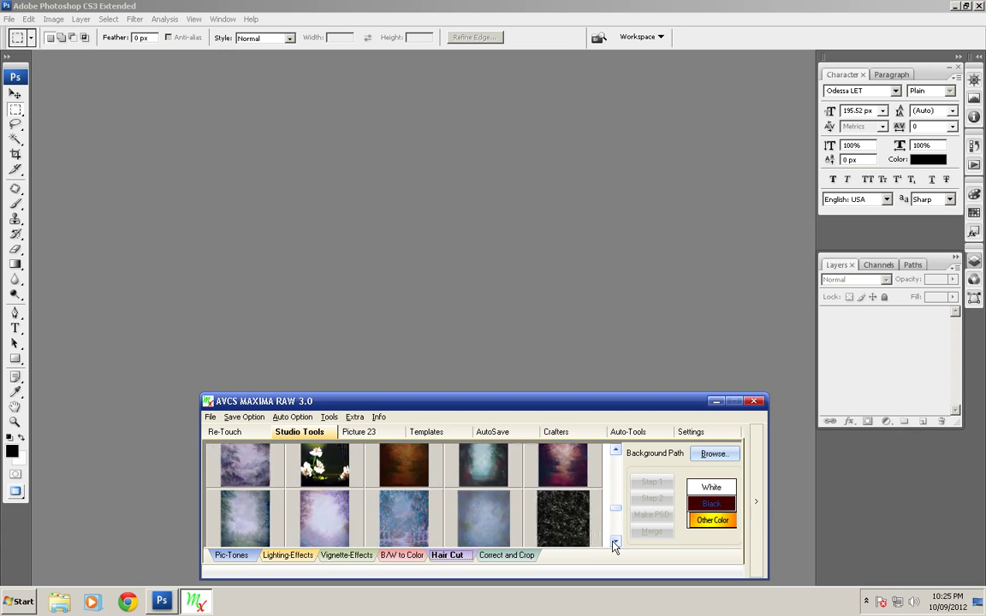
{"action": "left_click", "coordinate": [615, 541]}
{"action": "left_click", "coordinate": [615, 541]}
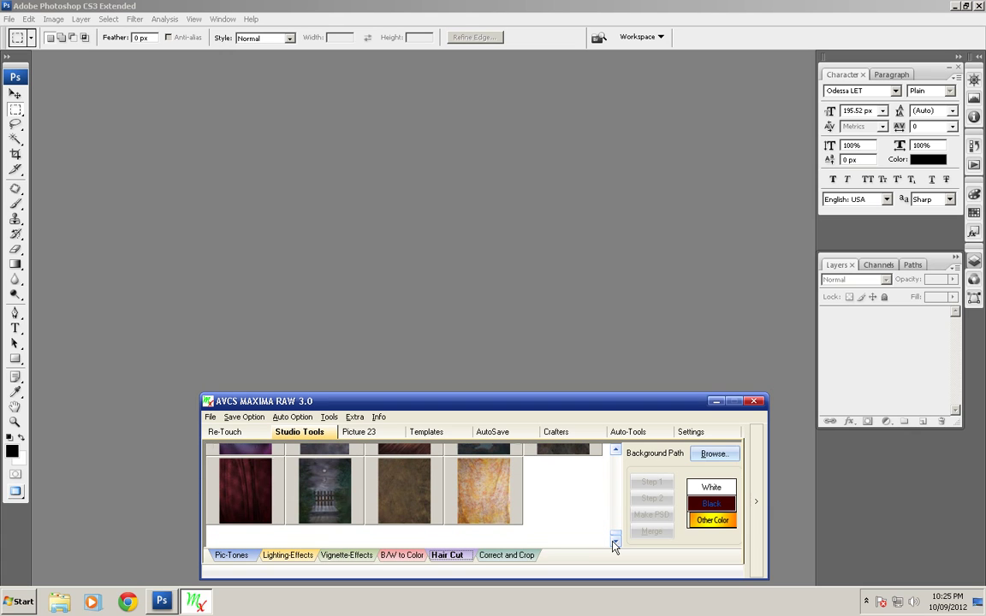
Step: Set the background folder to Maxima Crafters > Cuttingback, then show the Correct and Crop tools
{"action": "left_click", "coordinate": [712, 455]}
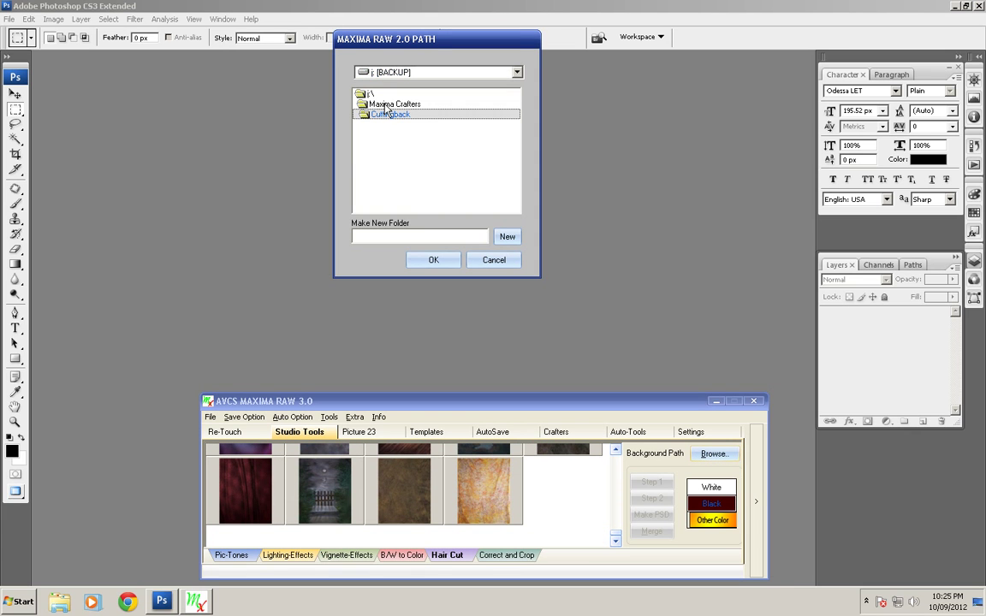
{"action": "double_click", "coordinate": [385, 105]}
{"action": "double_click", "coordinate": [388, 147]}
{"action": "left_click", "coordinate": [434, 261]}
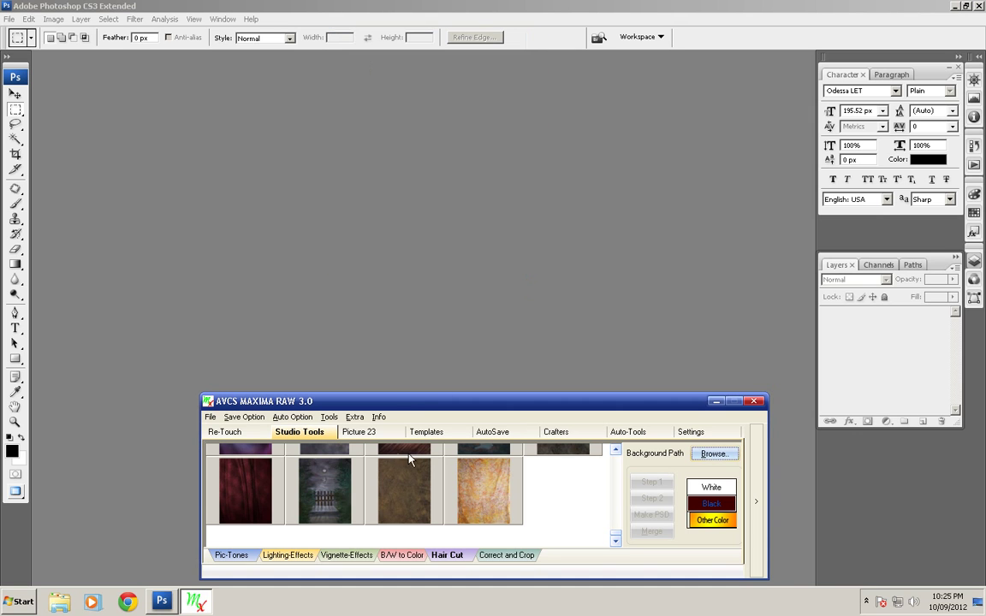
{"action": "left_click", "coordinate": [508, 555]}
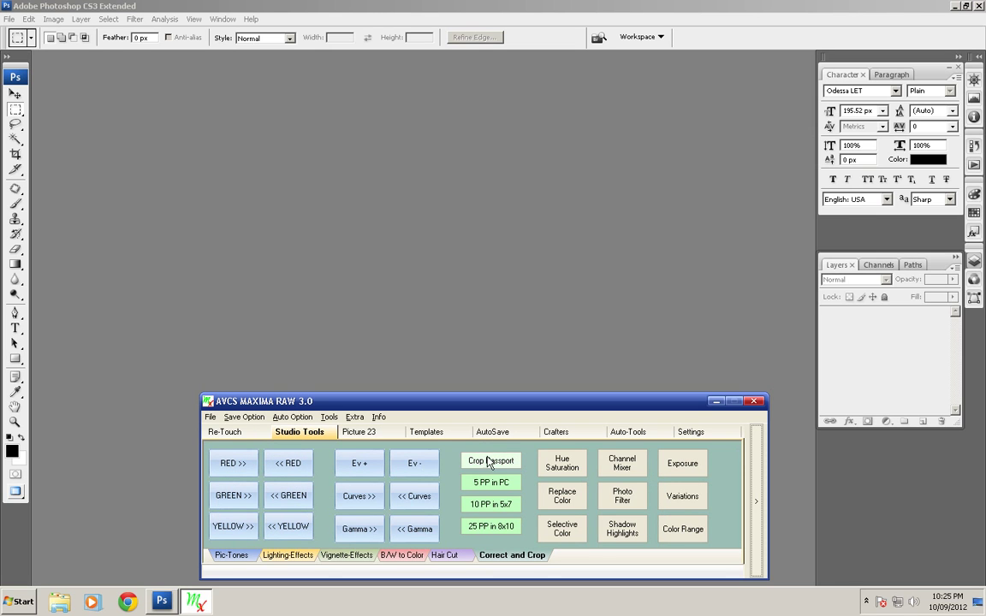
Step: Load the AVCS-WS.10-18x12 template set from the Templates list
{"action": "left_click", "coordinate": [381, 432]}
{"action": "left_click", "coordinate": [427, 433]}
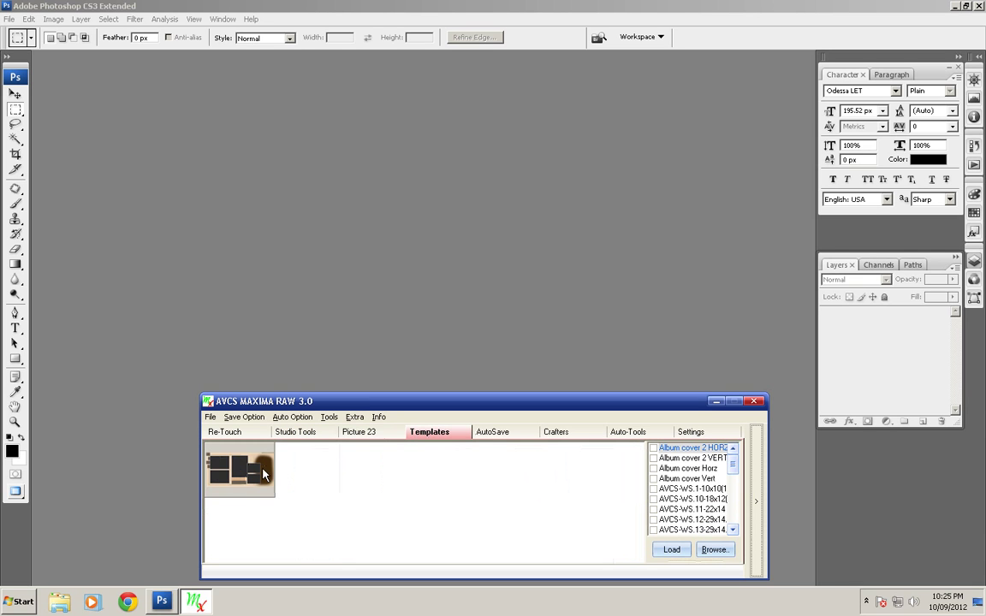
{"action": "left_click", "coordinate": [655, 499]}
{"action": "left_click", "coordinate": [668, 550]}
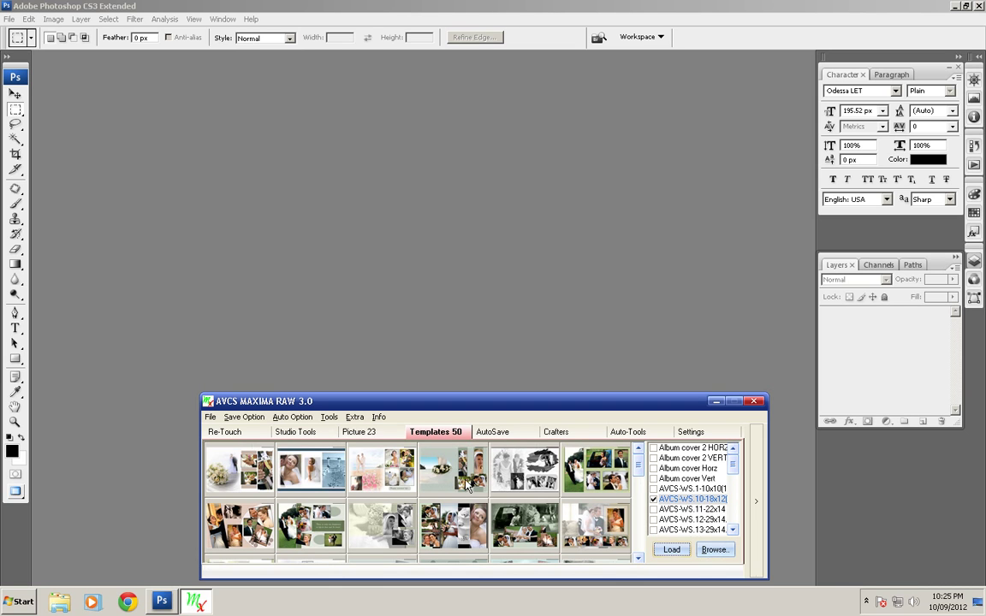
Step: Check AutoSave, then step through Crafters' Strokes, Frames, Background, Clip-Arts and Text Styles to Mask Glow
{"action": "left_click", "coordinate": [500, 436]}
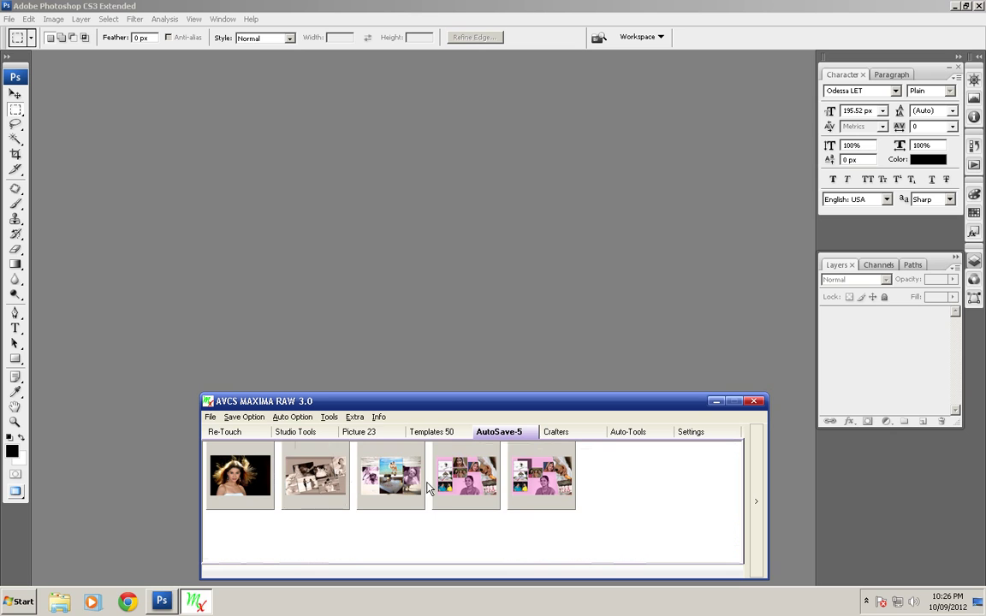
{"action": "left_click", "coordinate": [556, 432]}
{"action": "left_click", "coordinate": [287, 555]}
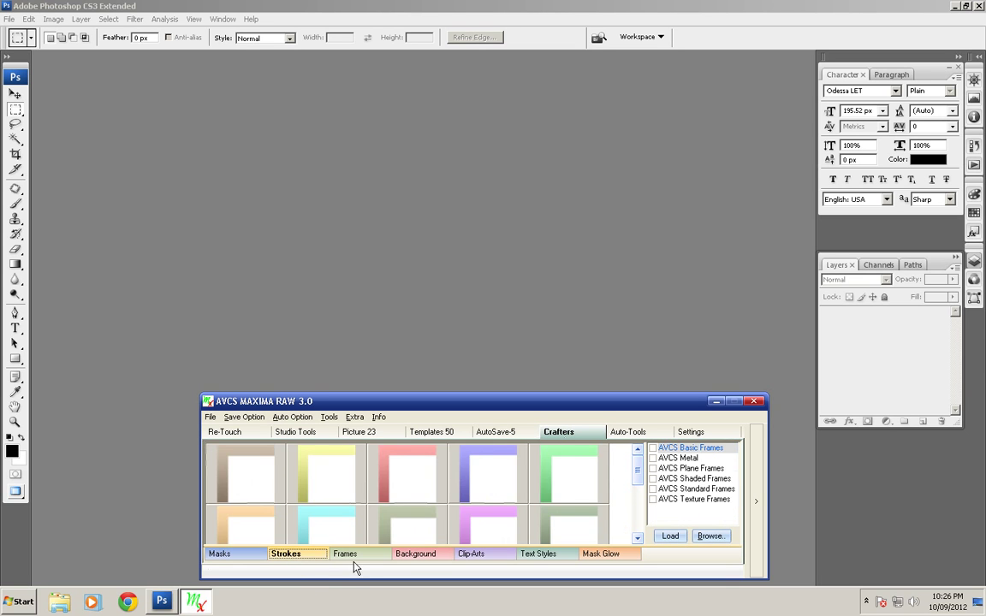
{"action": "left_click", "coordinate": [346, 555]}
{"action": "left_click", "coordinate": [416, 554]}
{"action": "left_click", "coordinate": [471, 554]}
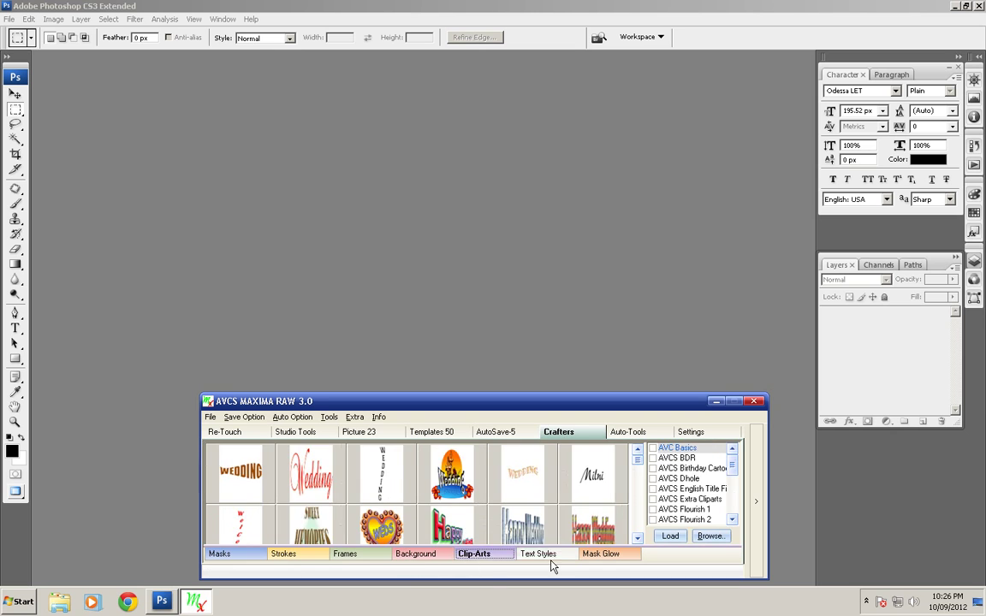
{"action": "left_click", "coordinate": [538, 555]}
{"action": "left_click", "coordinate": [601, 554]}
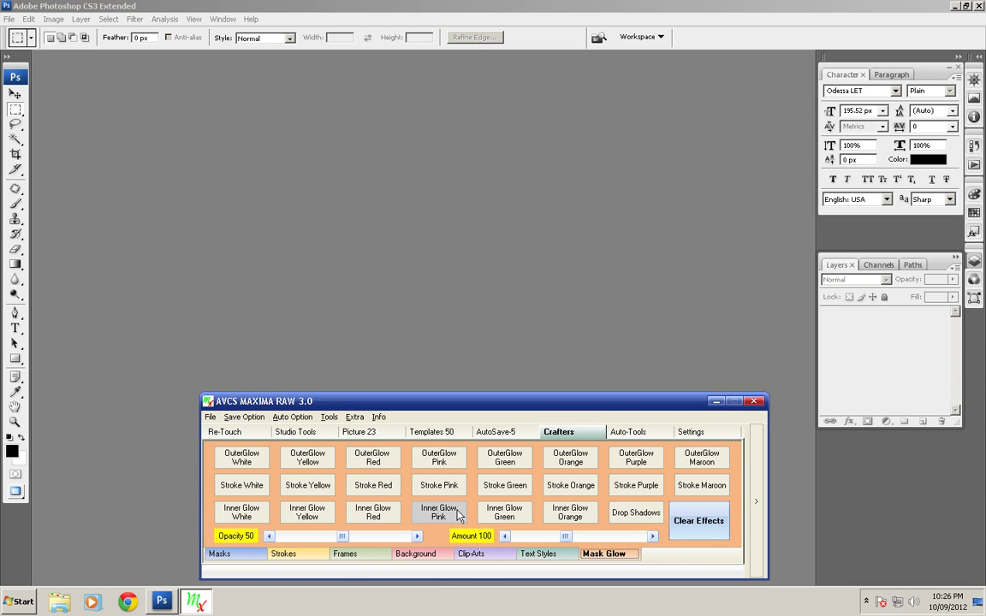
Step: Show the Auto-Tools page with Color Balance, JPEG/PSD lists, Watermark Text and Back 2 Back
{"action": "left_click", "coordinate": [632, 432]}
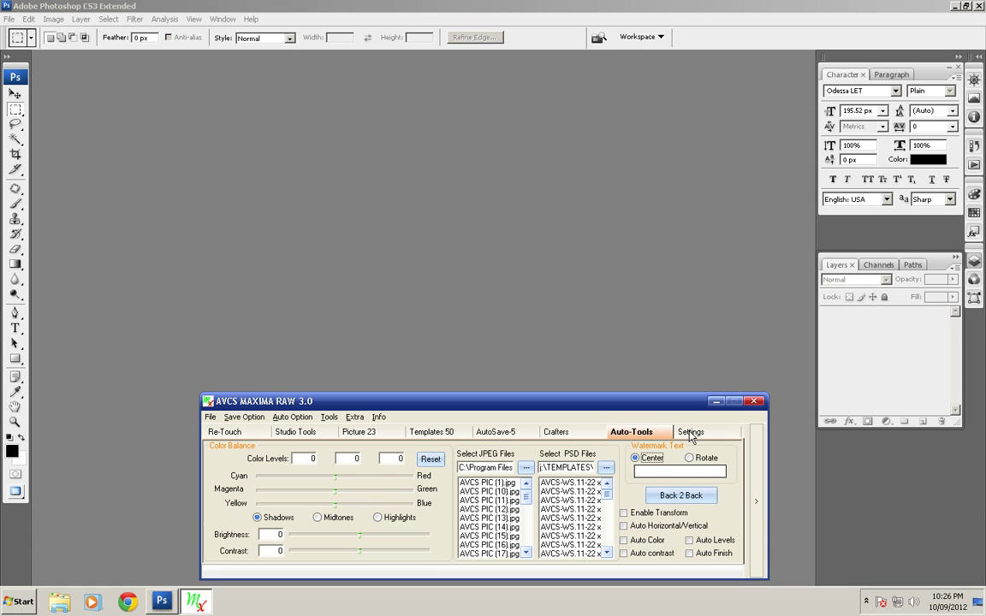
{"action": "left_click", "coordinate": [715, 435]}
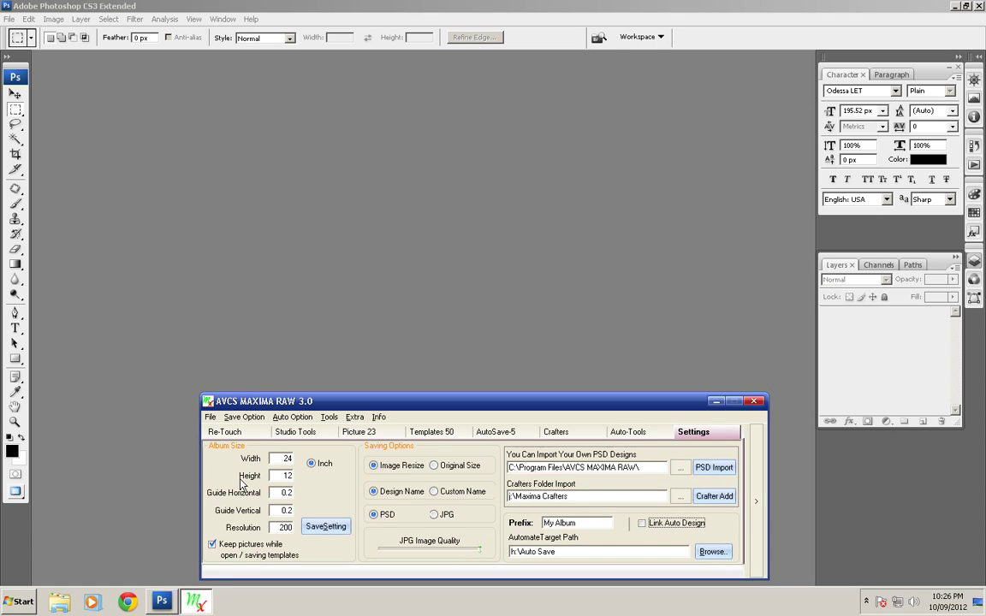
{"action": "left_click", "coordinate": [282, 475]}
{"action": "left_click", "coordinate": [280, 526]}
{"action": "left_click_drag", "start_coordinate": [632, 468], "coordinate": [463, 483]}
{"action": "left_click_drag", "start_coordinate": [598, 497], "coordinate": [461, 494]}
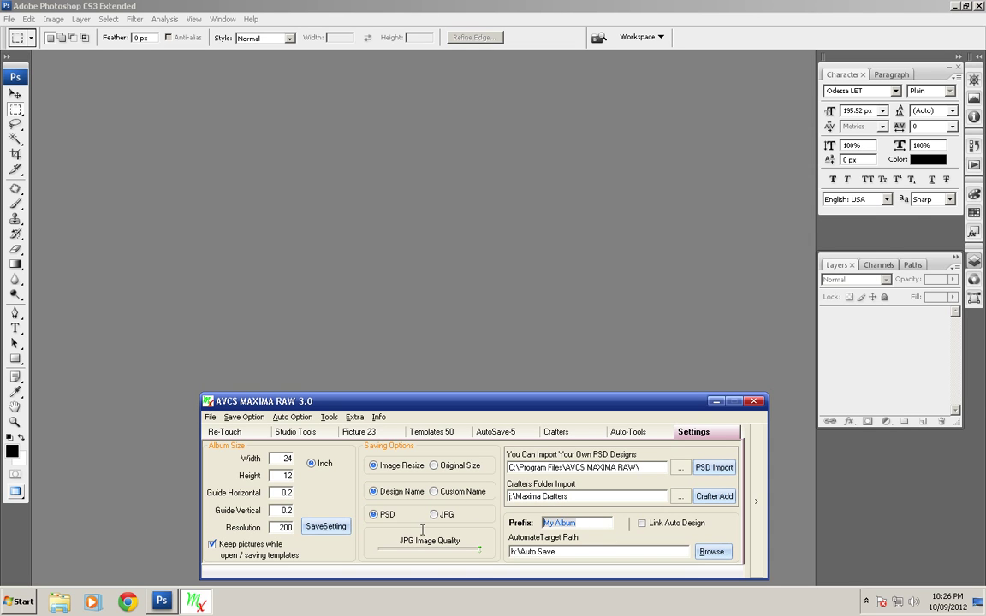
{"action": "left_click_drag", "start_coordinate": [599, 552], "coordinate": [442, 553]}
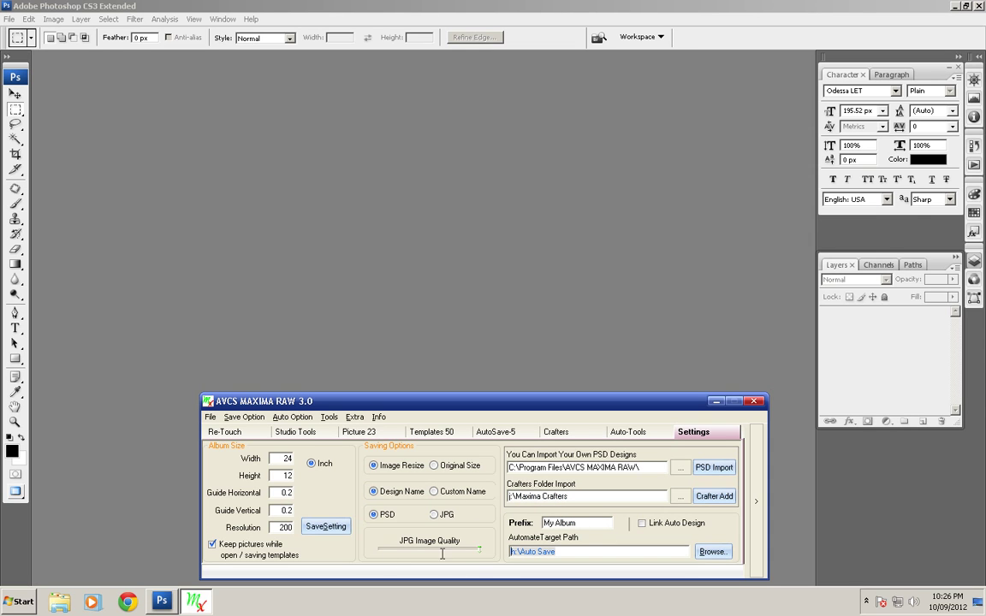
Step: Browse the Save Option, Auto Option, Tools, Extra and Info command menus
{"action": "left_click", "coordinate": [210, 418]}
{"action": "mouse_move", "coordinate": [237, 426]}
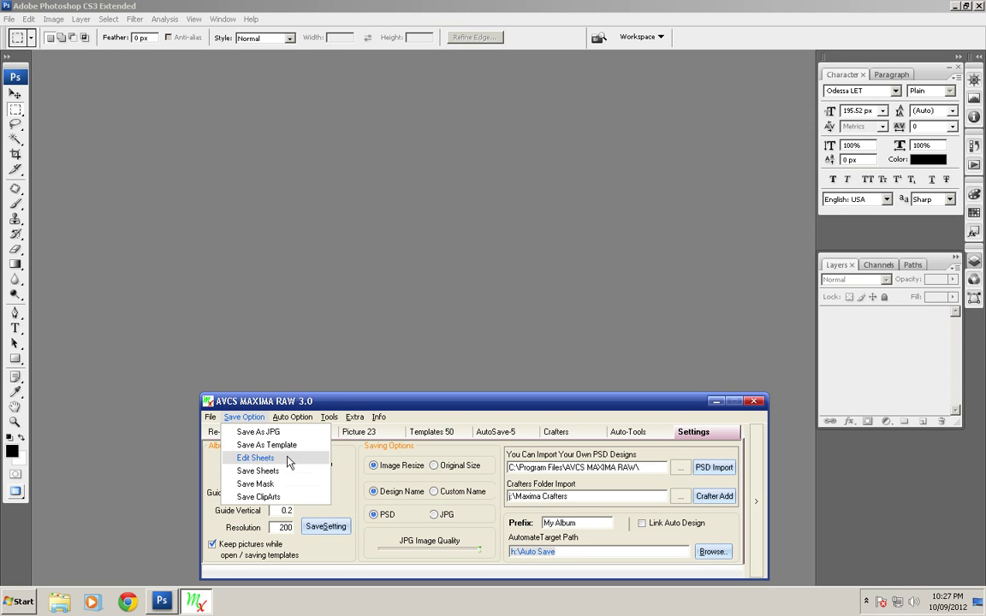
{"action": "mouse_move", "coordinate": [291, 416]}
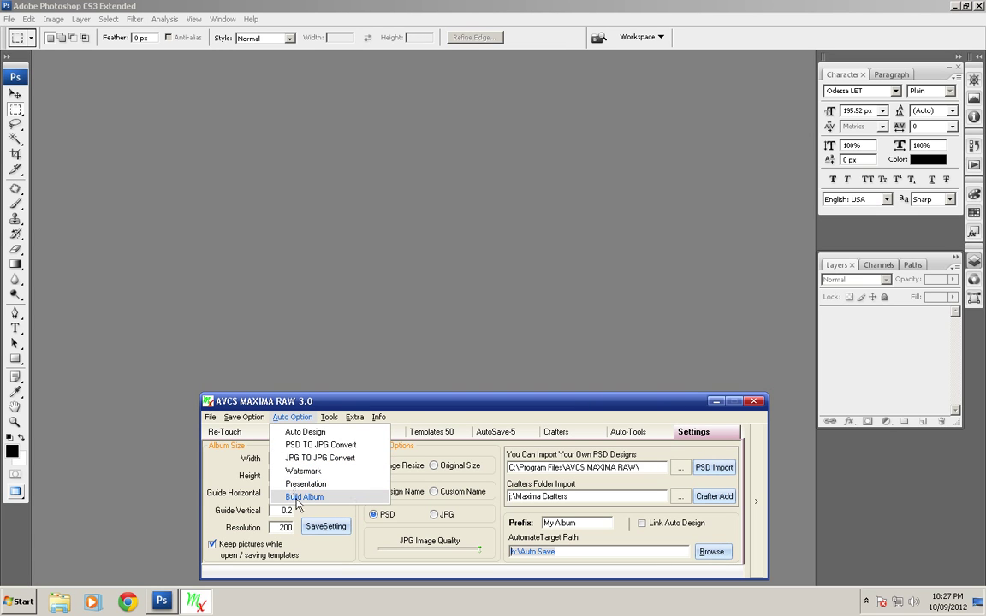
{"action": "left_click", "coordinate": [329, 416]}
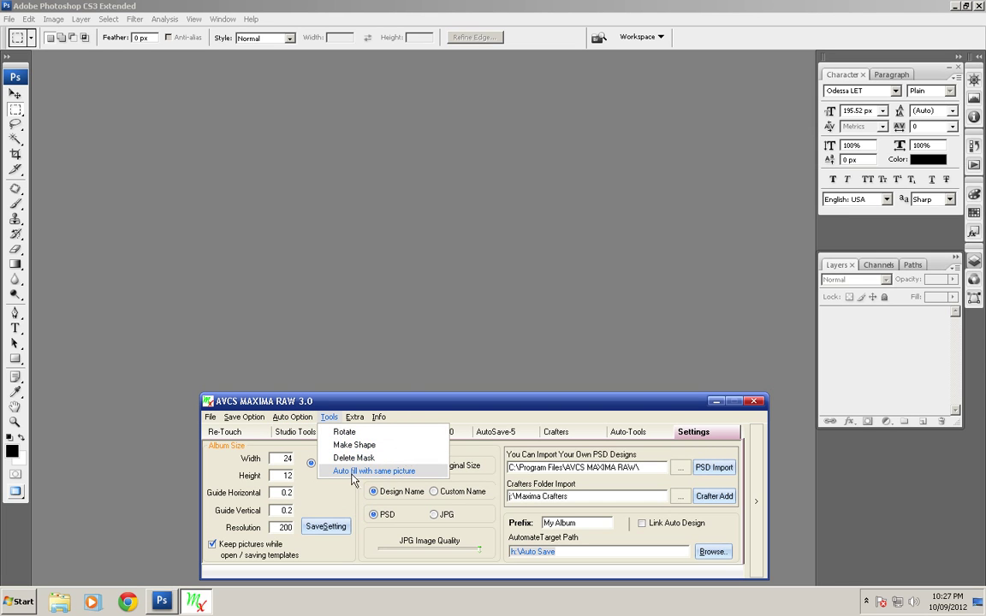
{"action": "mouse_move", "coordinate": [354, 417]}
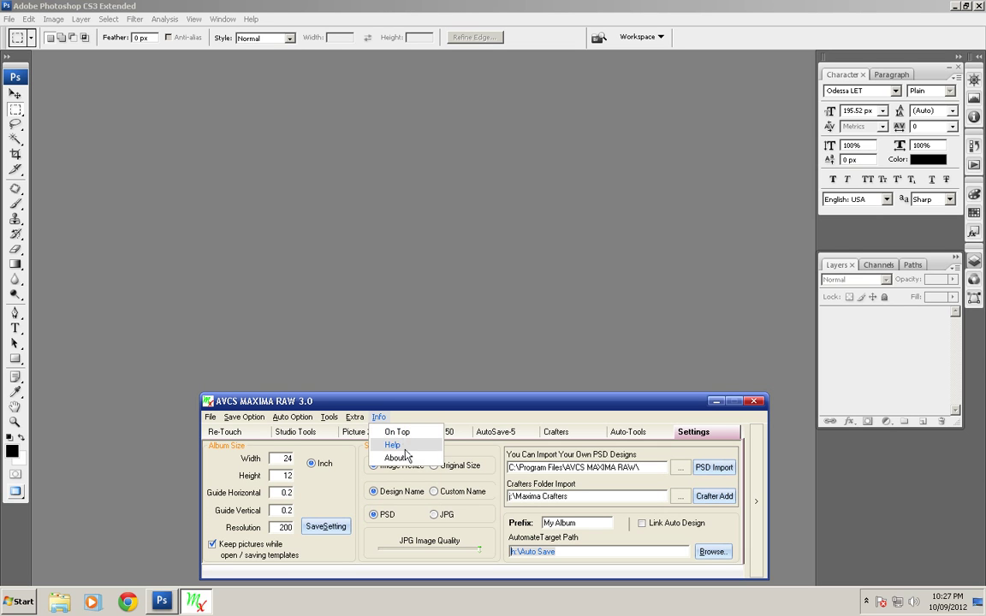
{"action": "left_click", "coordinate": [385, 419]}
Step: Cycle through Re-Touch, Studio Tools, Pictures, Templates and AutoSave tabs back to Crafters Mask Glow
{"action": "left_click", "coordinate": [248, 432]}
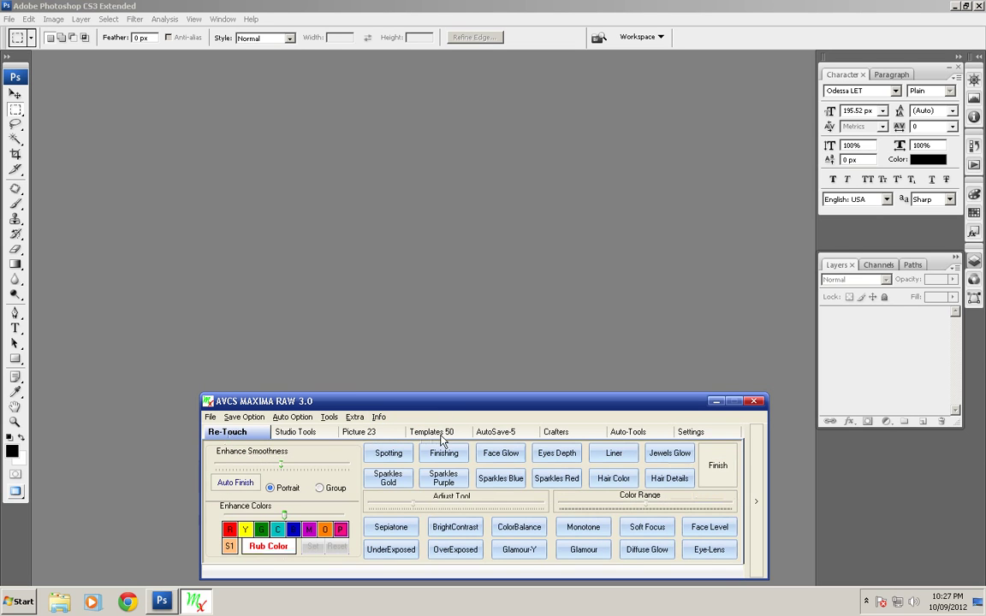
{"action": "left_click", "coordinate": [640, 436]}
{"action": "left_click", "coordinate": [310, 437]}
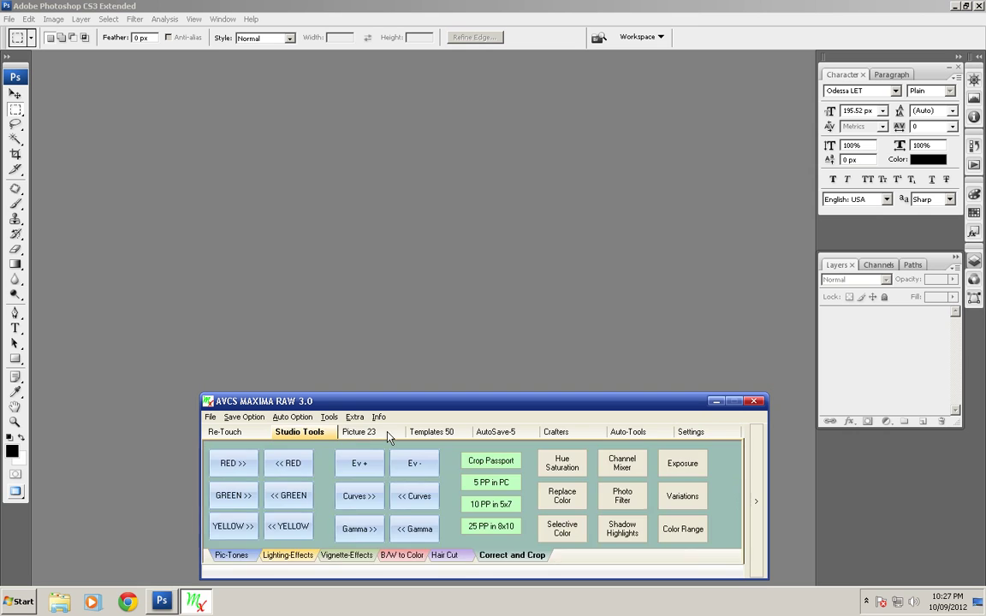
{"action": "left_click", "coordinate": [359, 433]}
{"action": "left_click", "coordinate": [432, 433]}
{"action": "left_click", "coordinate": [505, 433]}
{"action": "left_click", "coordinate": [558, 433]}
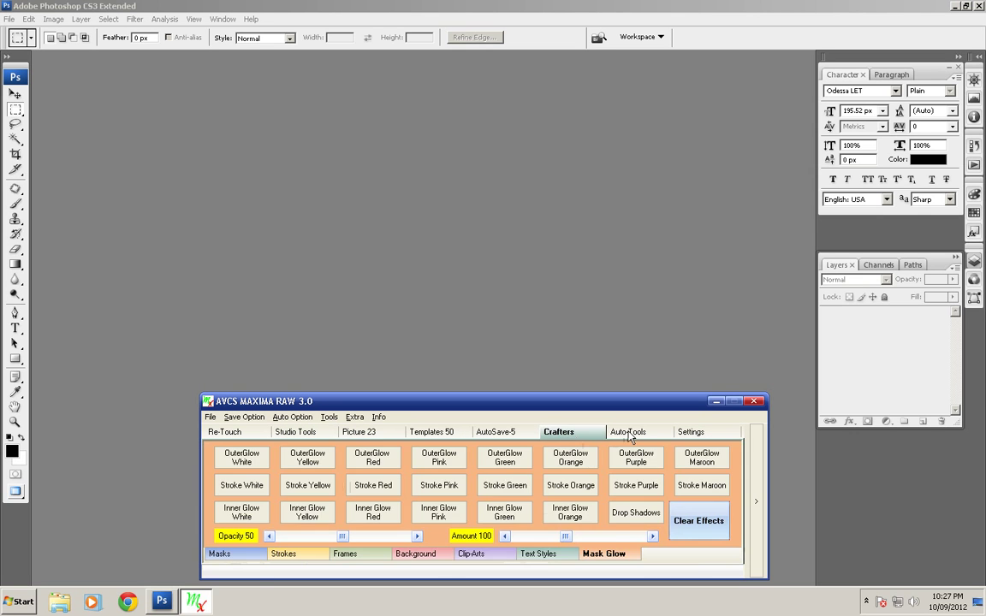